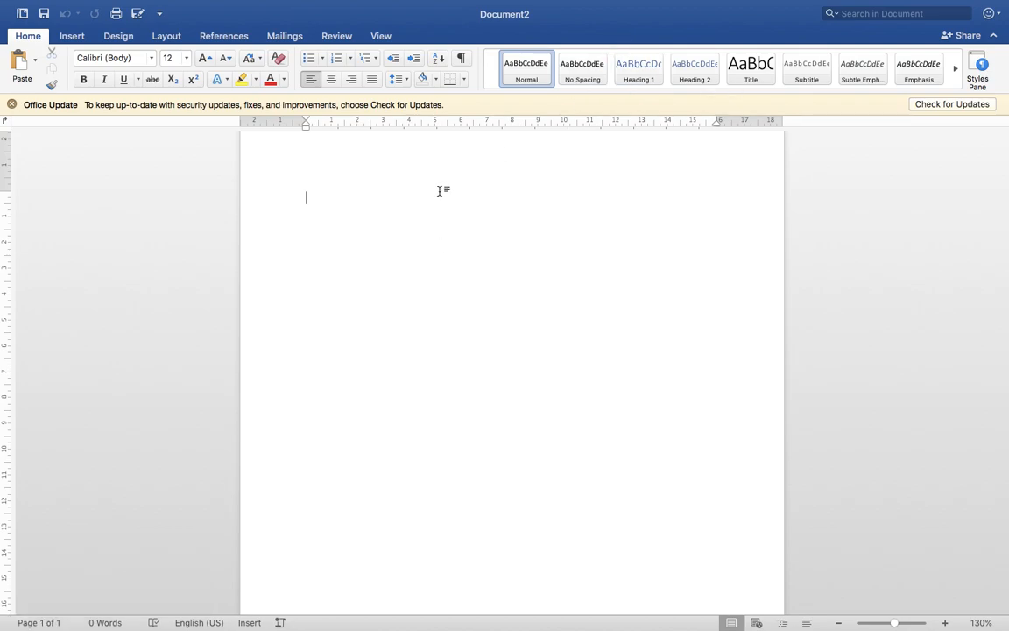
- Enter the heading MS WORD on the blank page and colour its text red
{"action": "type", "text": "MS WORD"}
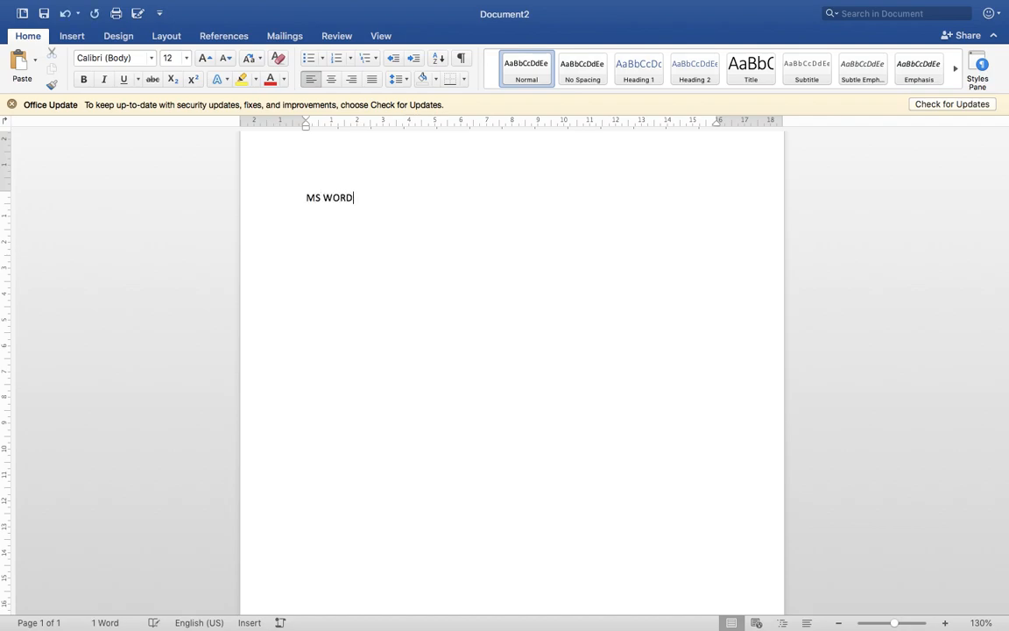
{"action": "left_click_drag", "start_coordinate": [367, 196], "coordinate": [308, 197]}
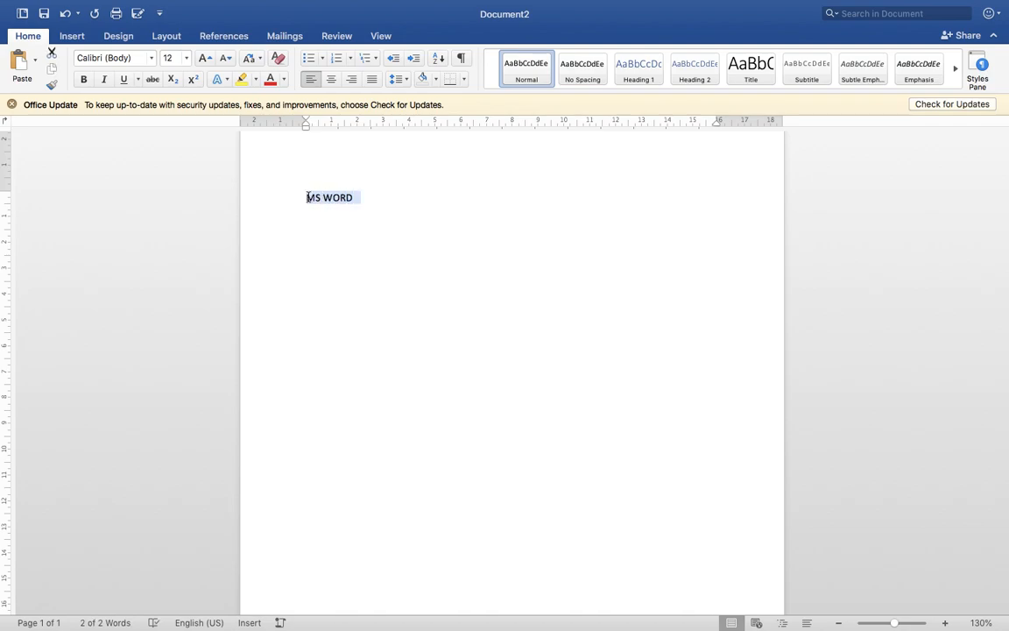
{"action": "left_click", "coordinate": [307, 194]}
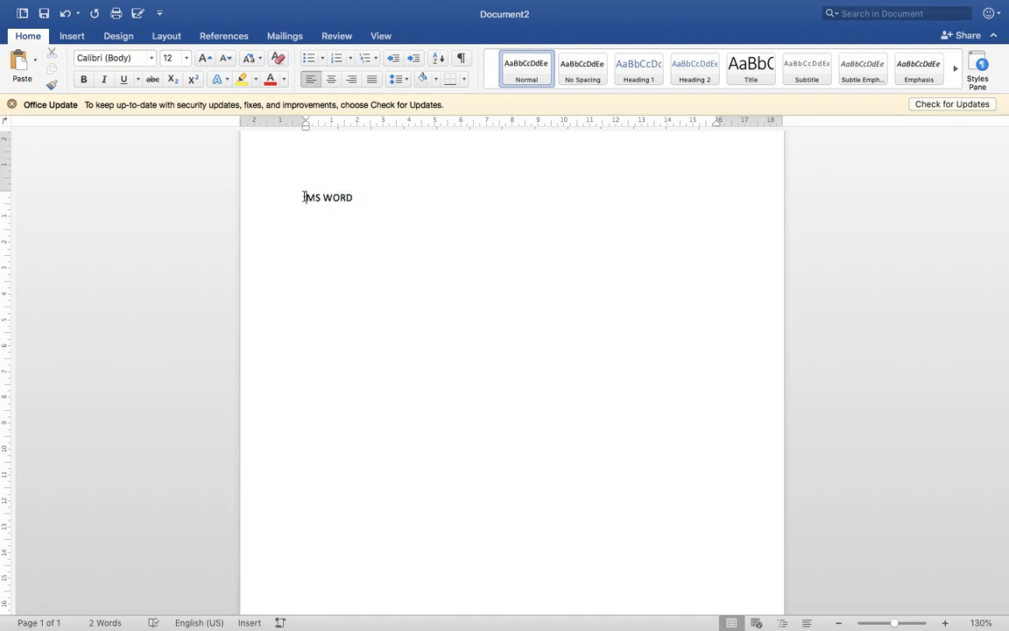
{"action": "left_click", "coordinate": [306, 197]}
{"action": "left_click_drag", "start_coordinate": [306, 197], "coordinate": [357, 198]}
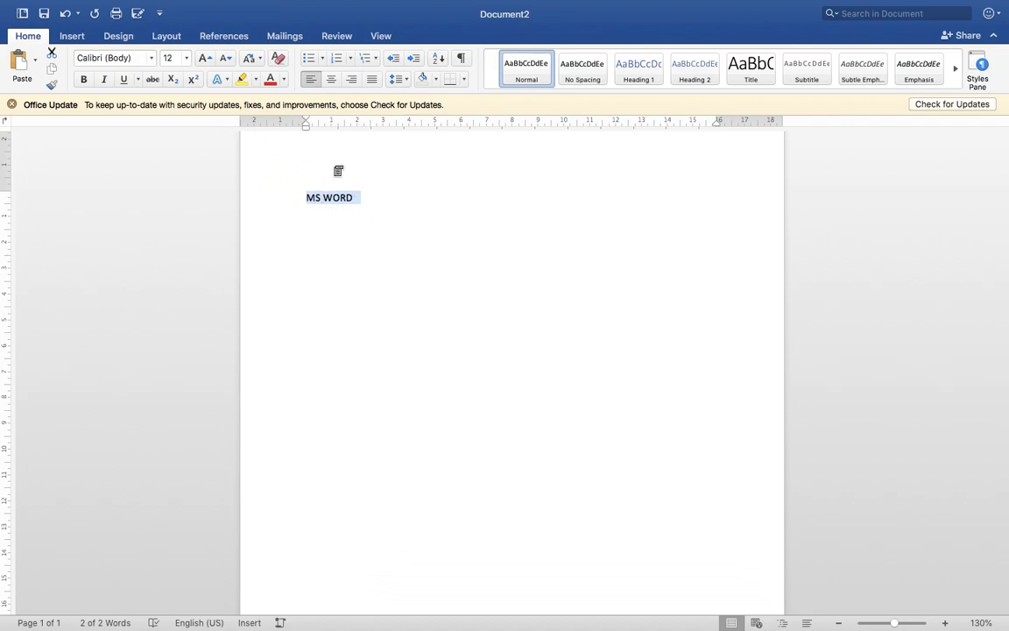
{"action": "left_click", "coordinate": [277, 82]}
- Set the MS WORD heading to font size 20 and make it bold, italic and underlined
{"action": "left_click", "coordinate": [183, 58]}
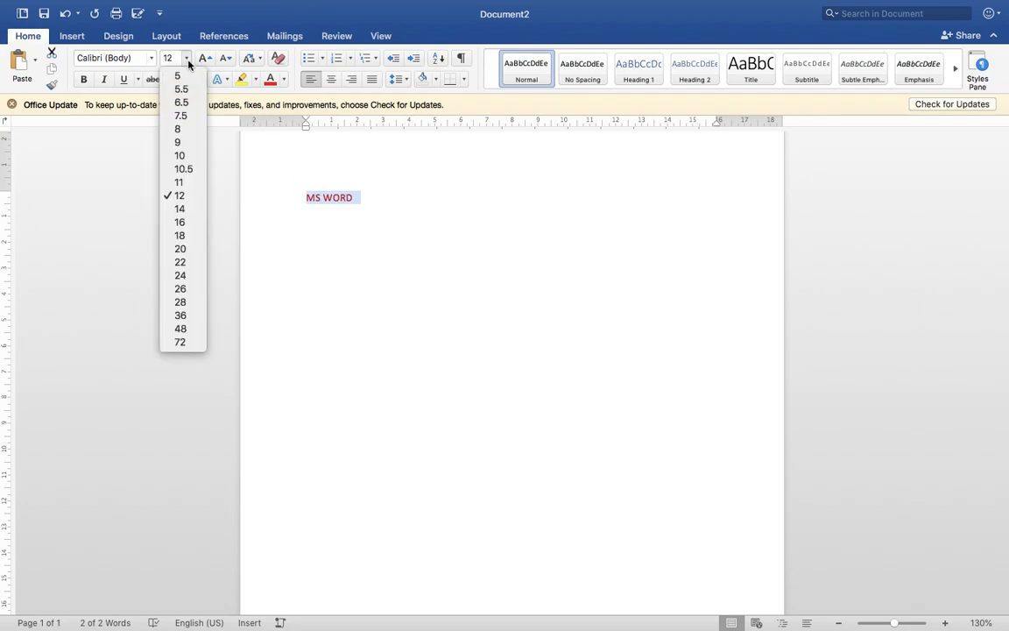
{"action": "left_click", "coordinate": [179, 249]}
{"action": "left_click", "coordinate": [83, 80]}
{"action": "left_click", "coordinate": [104, 80]}
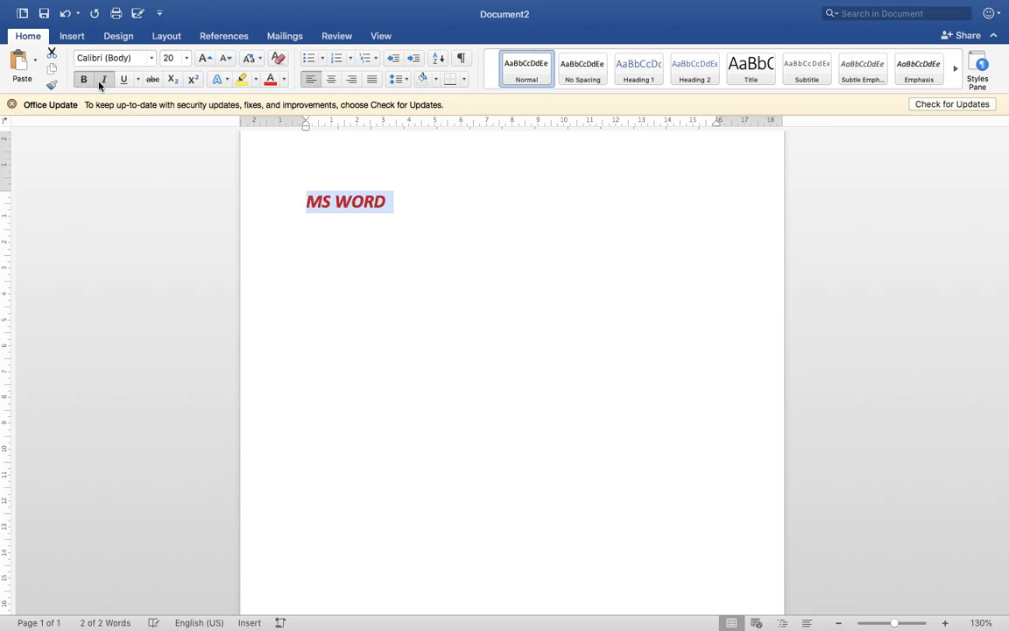
{"action": "left_click", "coordinate": [124, 79]}
- Enlarge the MS WORD heading in increments up to font size 90
{"action": "left_click", "coordinate": [205, 58]}
{"action": "left_click", "coordinate": [205, 58]}
{"action": "left_click", "coordinate": [205, 58]}
{"action": "left_click", "coordinate": [205, 58]}
{"action": "left_click", "coordinate": [205, 58]}
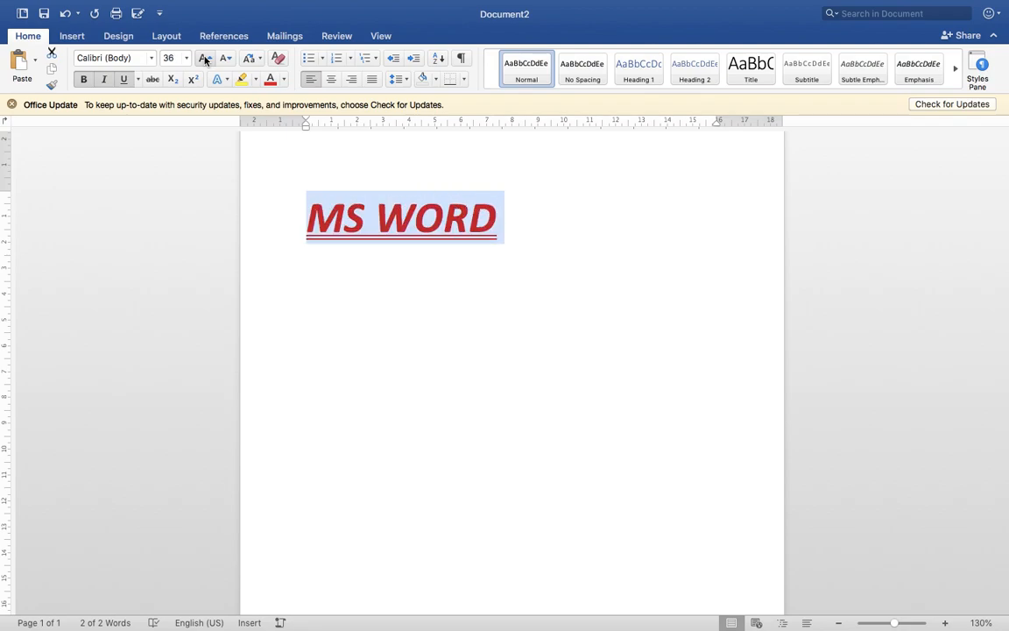
{"action": "left_click", "coordinate": [205, 58]}
{"action": "left_click", "coordinate": [205, 57]}
{"action": "left_click", "coordinate": [205, 58]}
{"action": "left_click", "coordinate": [205, 58]}
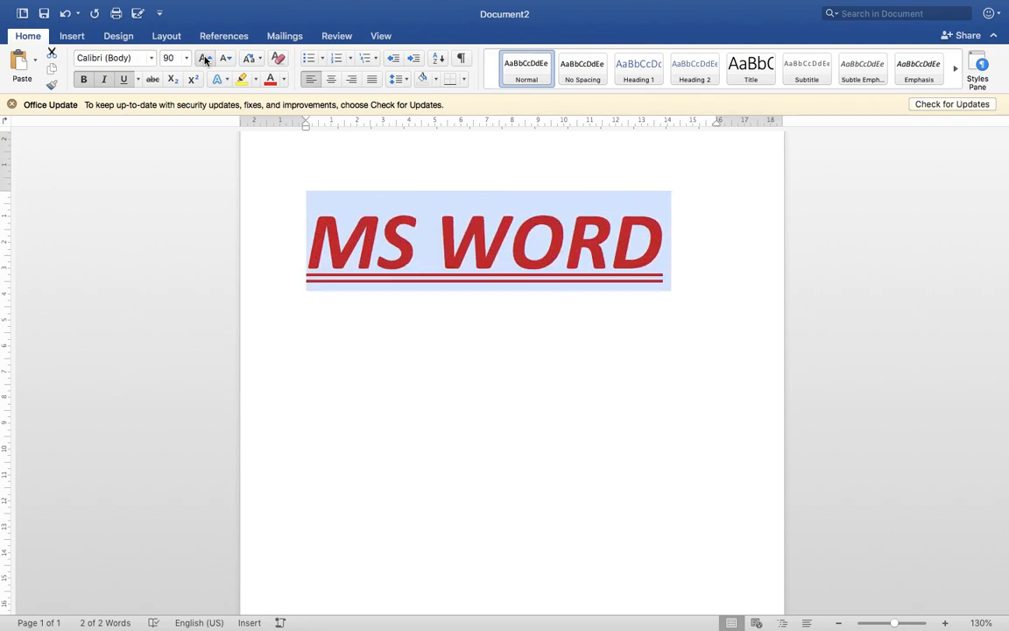
- Remove the heading's underline, and try out strikethrough on it before switching that off again
{"action": "left_click", "coordinate": [127, 85]}
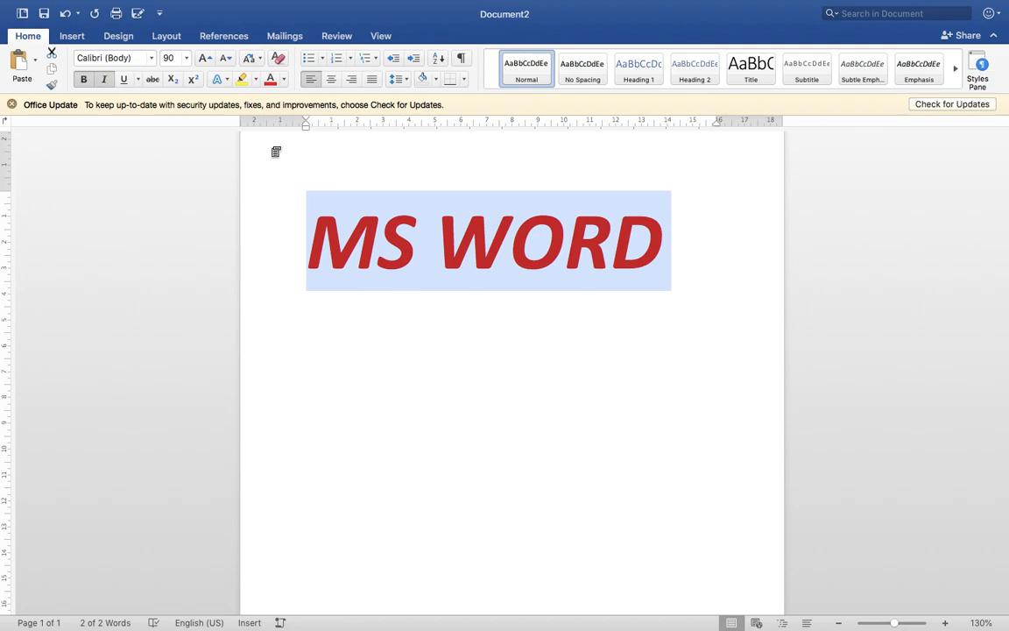
{"action": "left_click", "coordinate": [151, 84]}
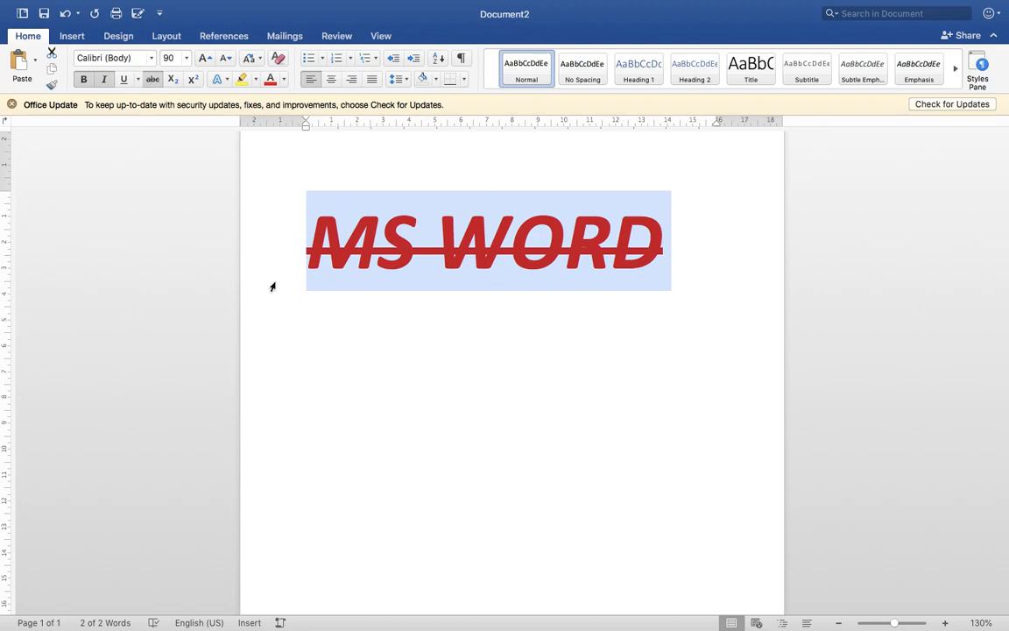
{"action": "left_click", "coordinate": [154, 82]}
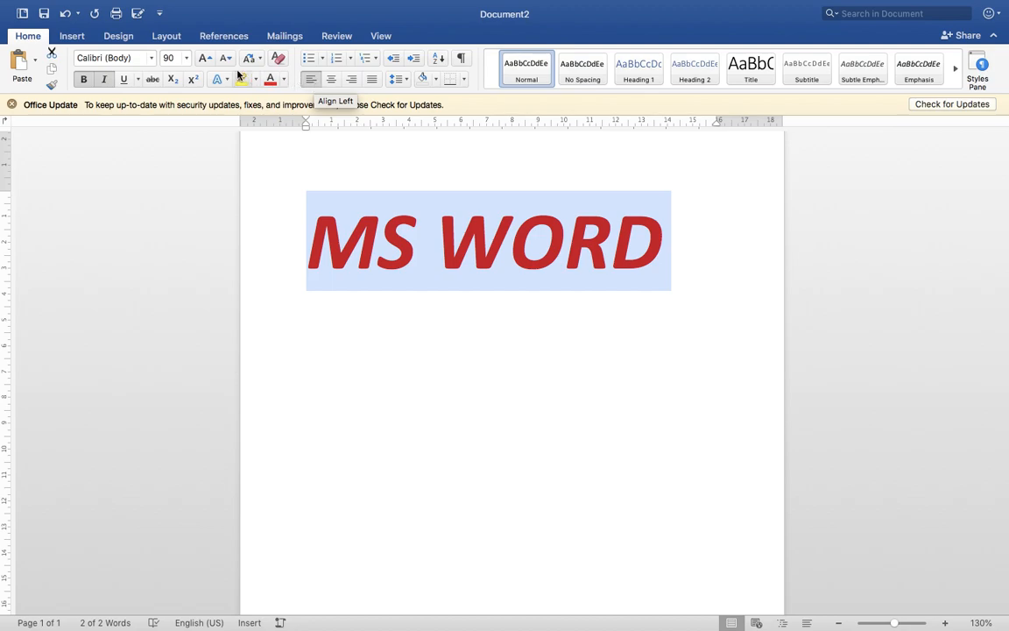
- Set the heading's font size to 22 and try centre and right alignment before returning it to left alignment
{"action": "left_click", "coordinate": [186, 57]}
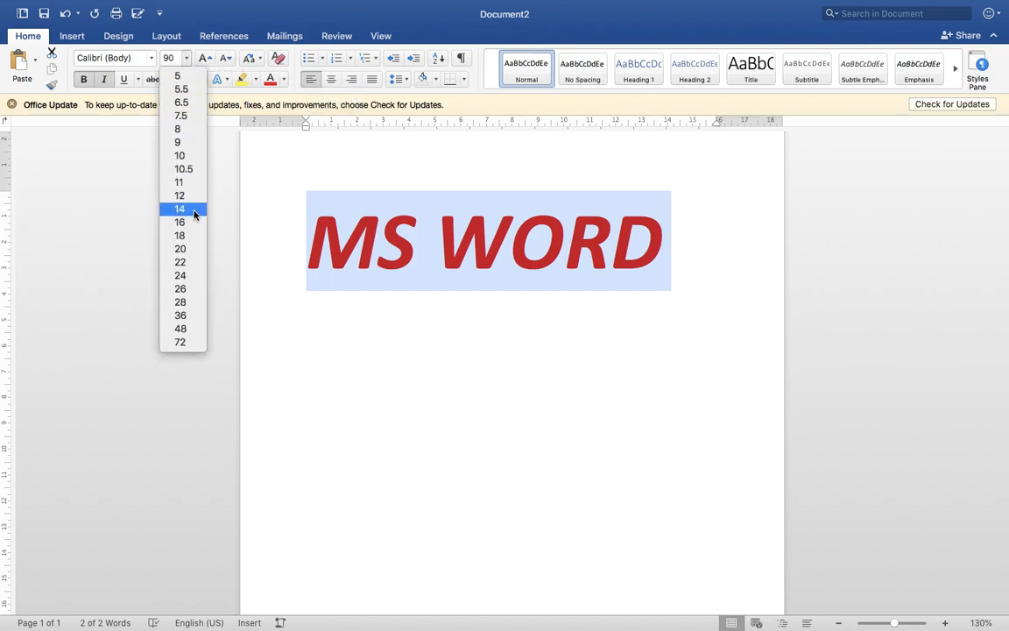
{"action": "left_click", "coordinate": [184, 262]}
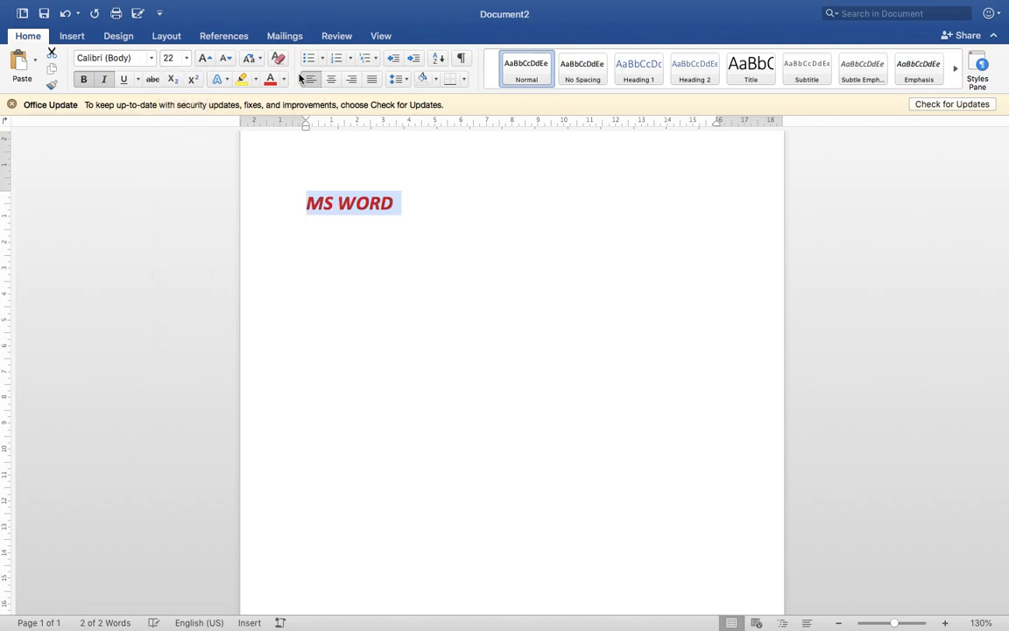
{"action": "left_click", "coordinate": [331, 80]}
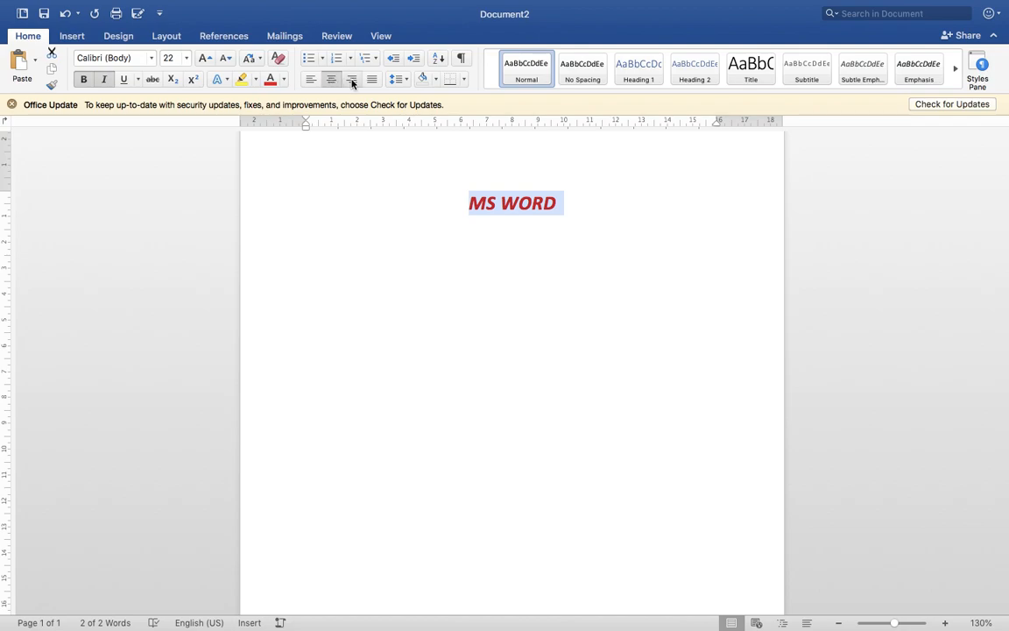
{"action": "left_click", "coordinate": [351, 79]}
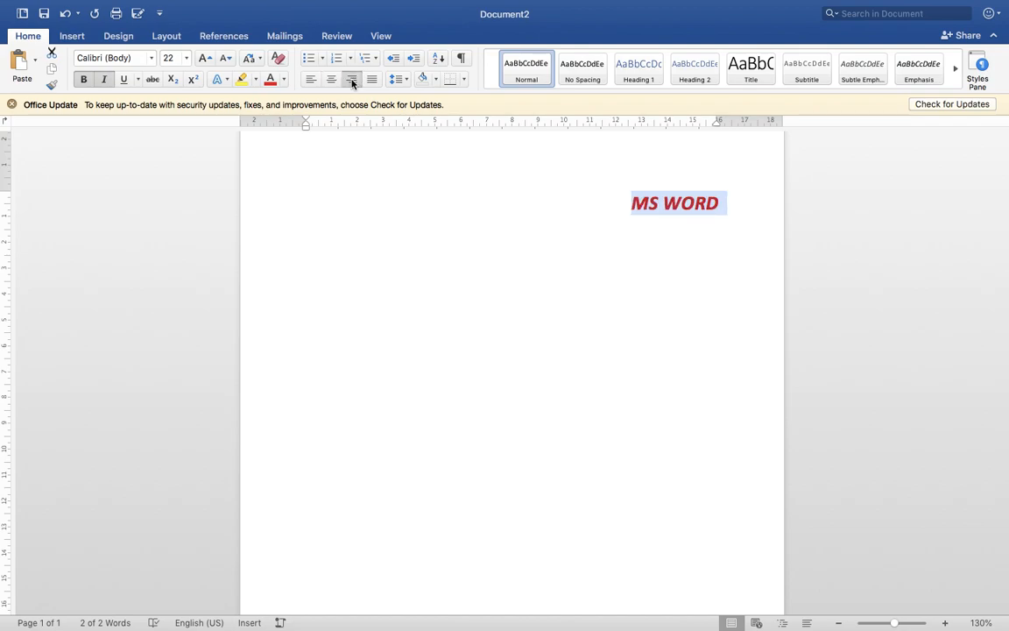
{"action": "left_click", "coordinate": [309, 84]}
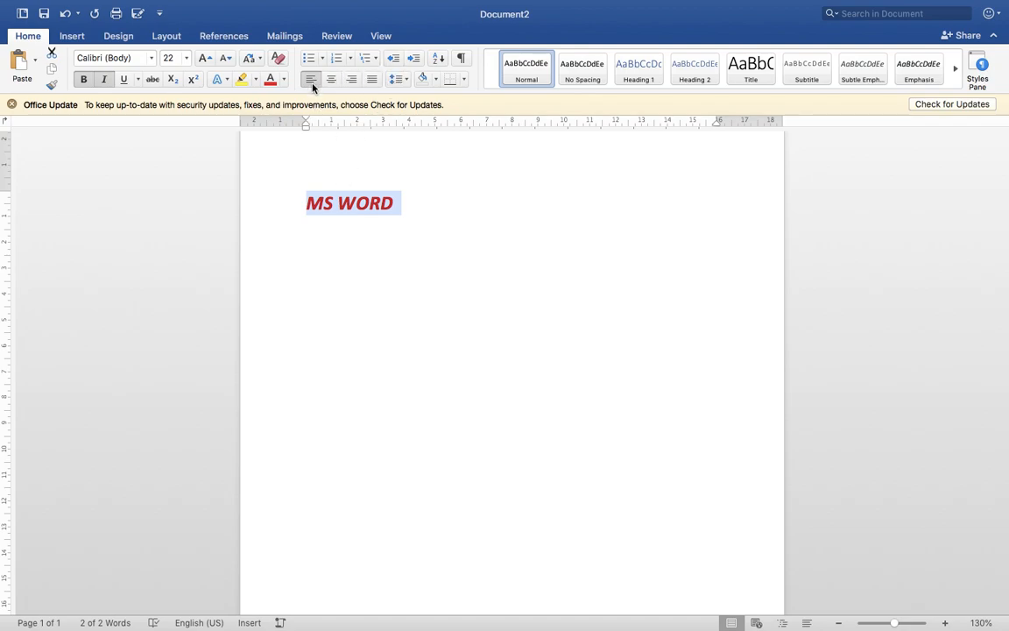
- Highlight the MS WORD heading in light gray and deselect it
{"action": "left_click", "coordinate": [256, 80]}
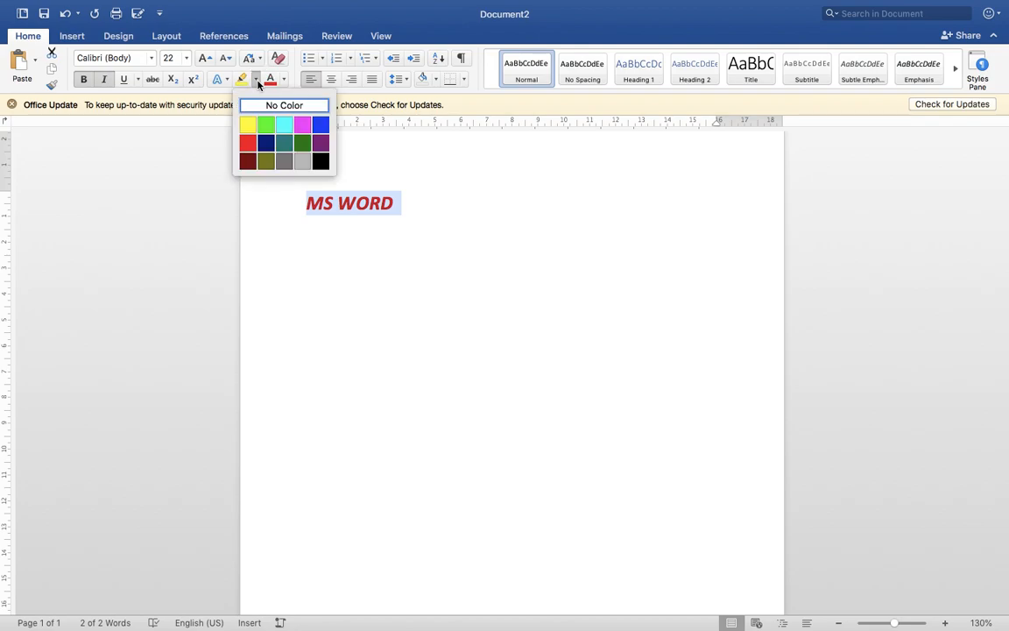
{"action": "left_click", "coordinate": [304, 163]}
{"action": "key", "text": "Right"}
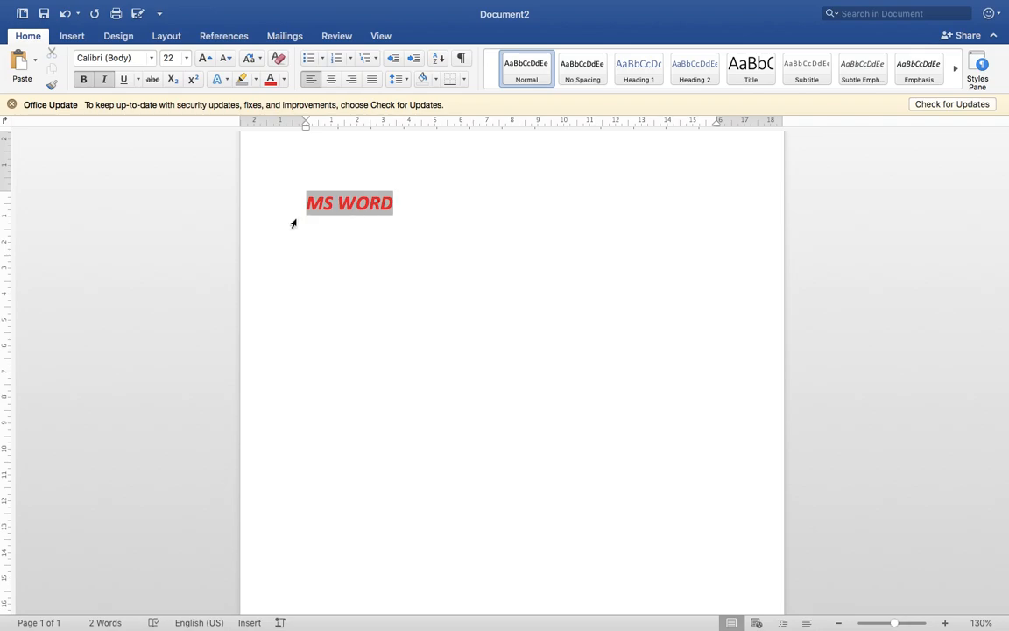
- Remove the highlight colour from the MS WORD heading
{"action": "left_click_drag", "start_coordinate": [305, 201], "coordinate": [405, 209]}
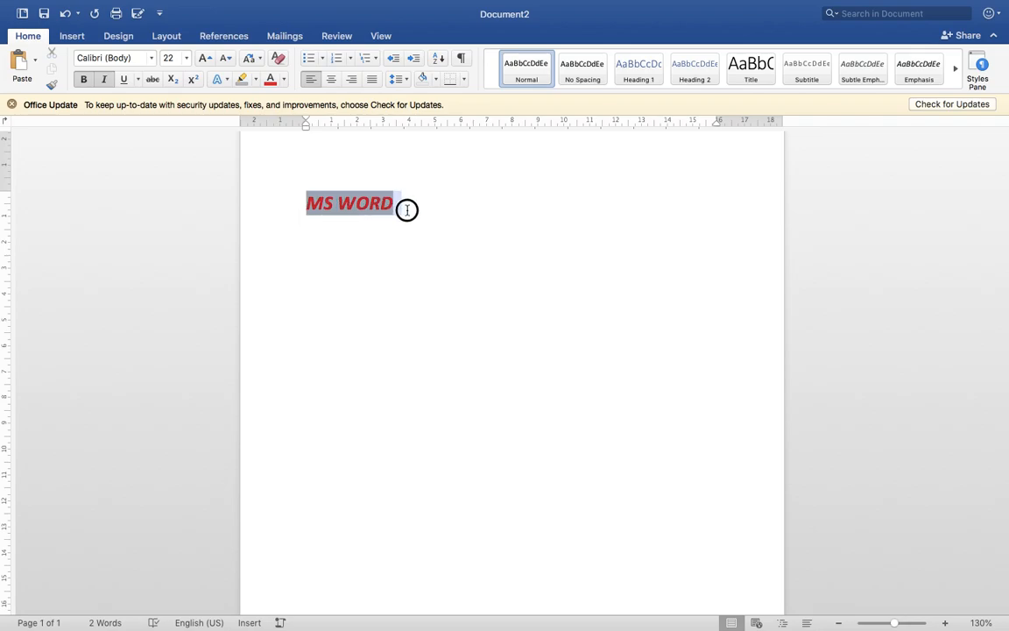
{"action": "left_click", "coordinate": [256, 80]}
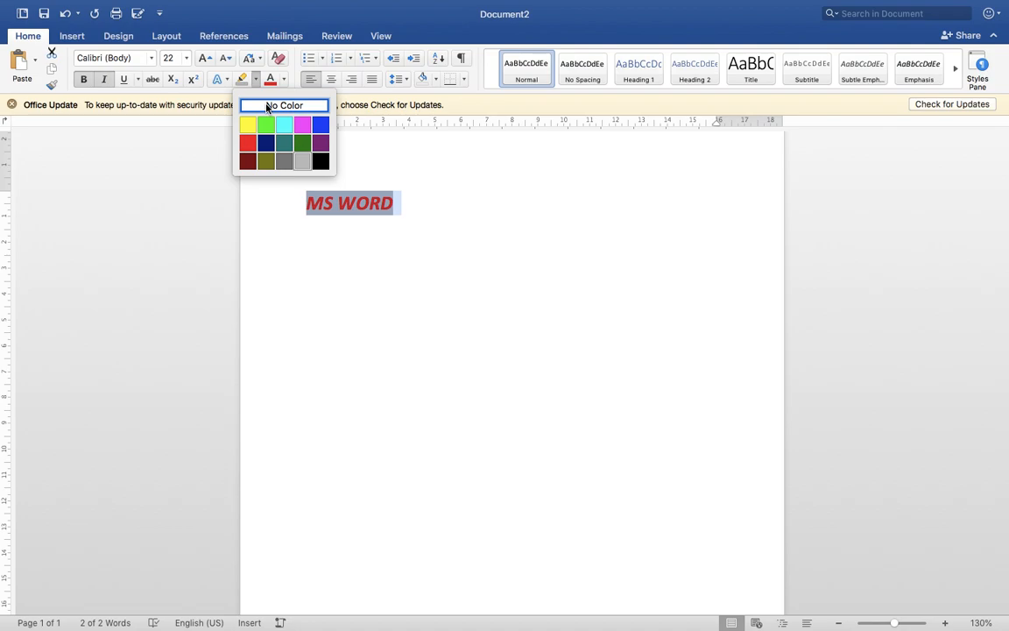
{"action": "left_click", "coordinate": [268, 106]}
- Apply the blue shadowed text effect from the bottom row of presets to the MS WORD heading and set its font size to 48
{"action": "left_click", "coordinate": [227, 81]}
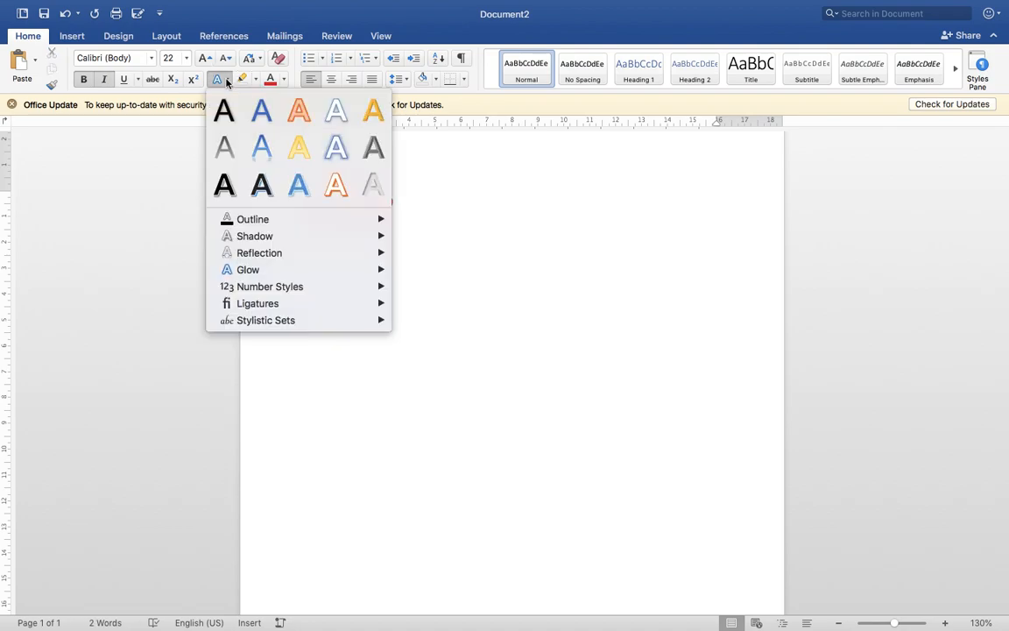
{"action": "left_click", "coordinate": [297, 187]}
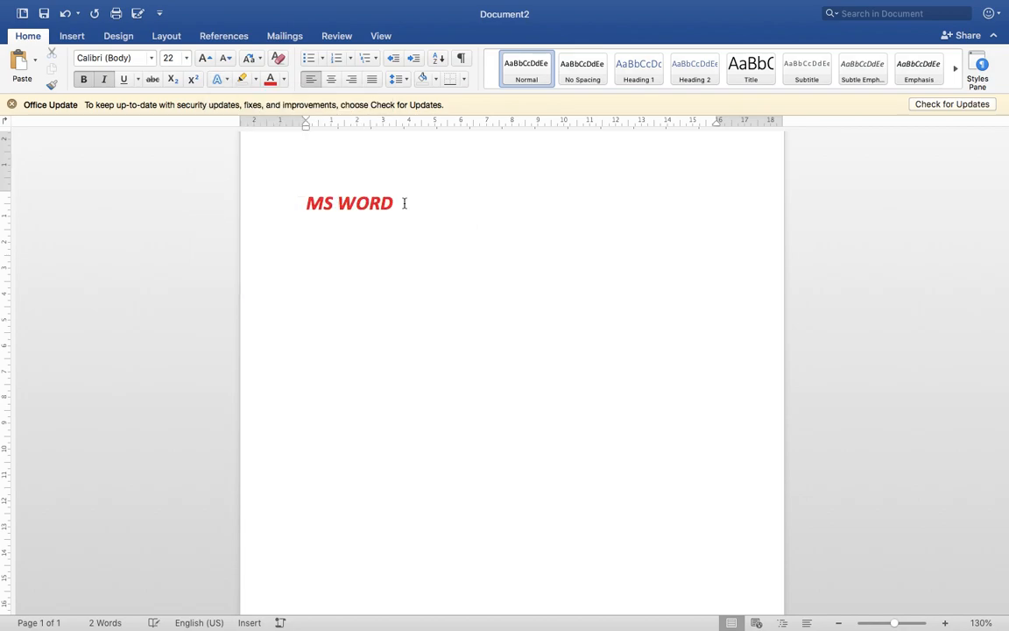
{"action": "left_click_drag", "start_coordinate": [407, 203], "coordinate": [308, 206]}
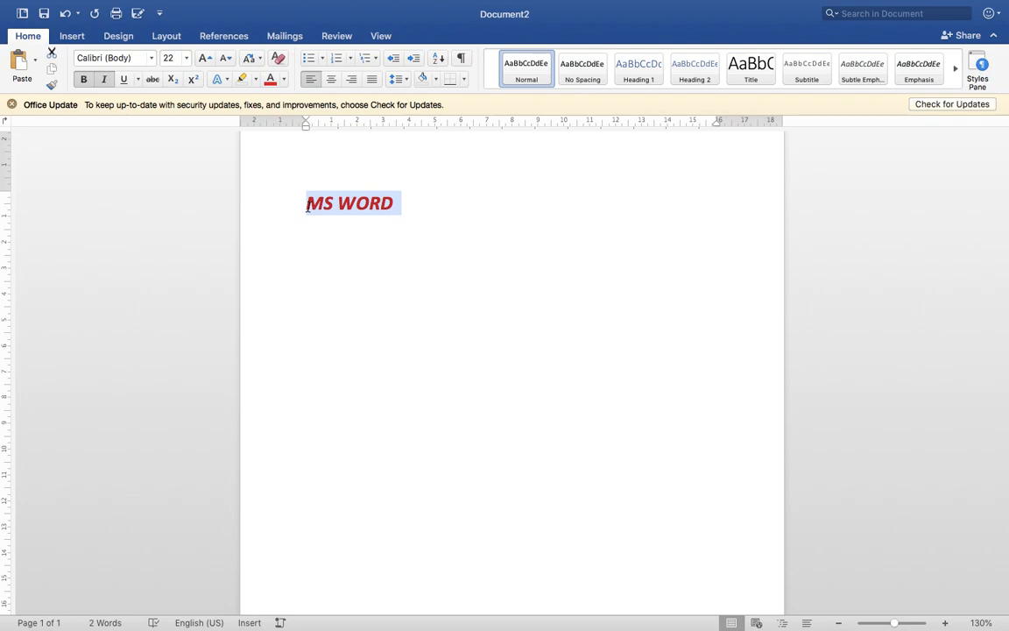
{"action": "left_click", "coordinate": [217, 78]}
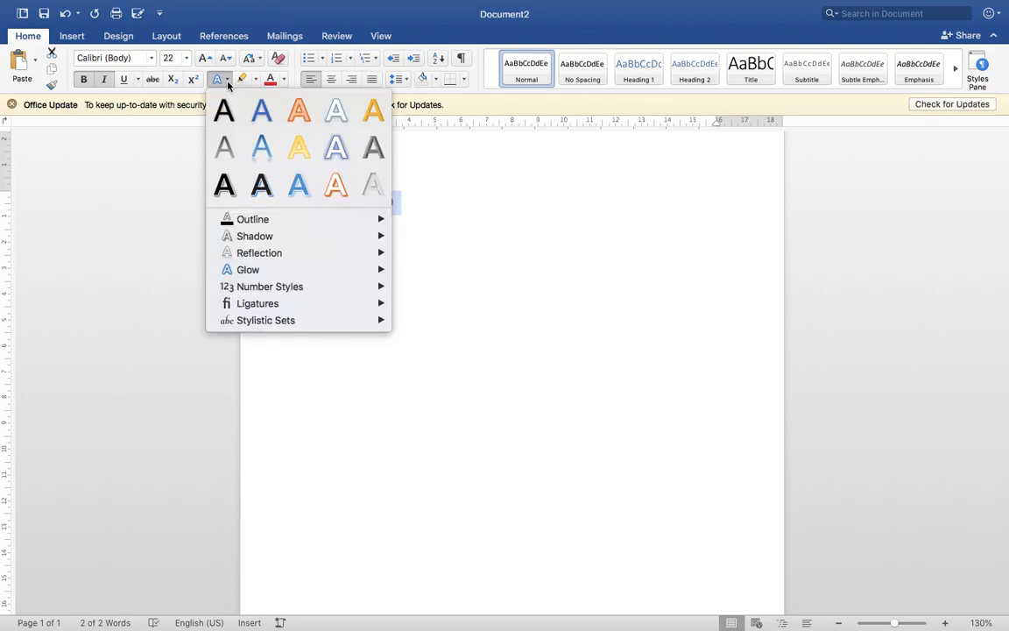
{"action": "left_click", "coordinate": [296, 190]}
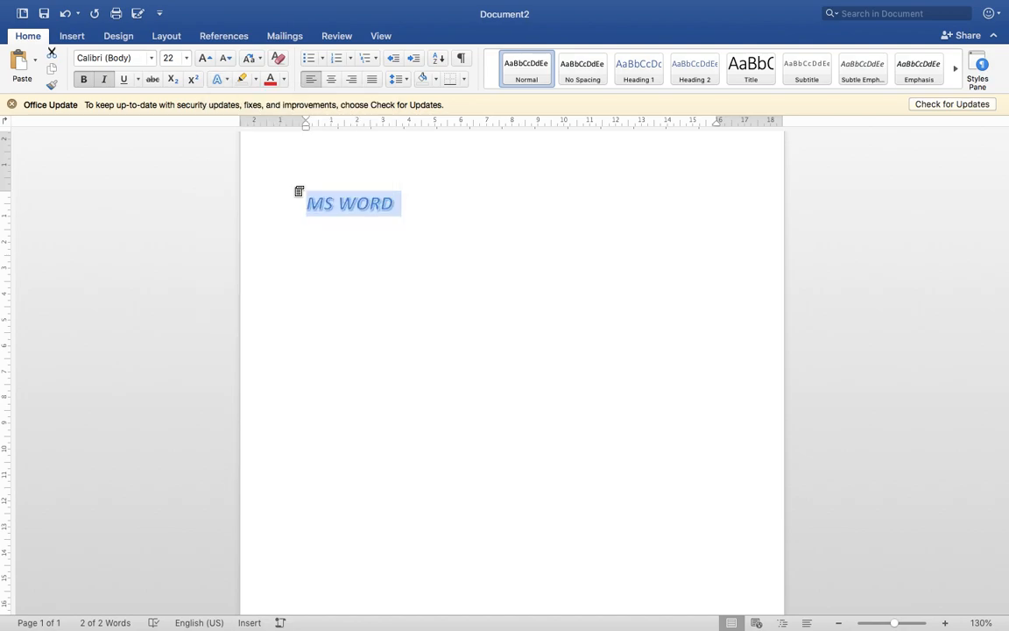
{"action": "left_click", "coordinate": [186, 58]}
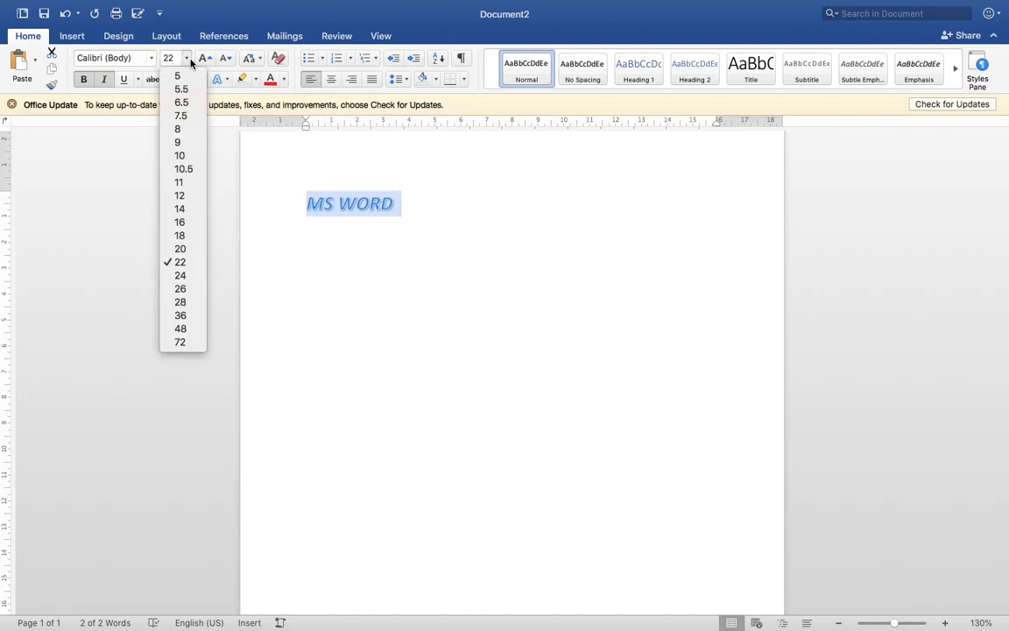
{"action": "left_click", "coordinate": [192, 329]}
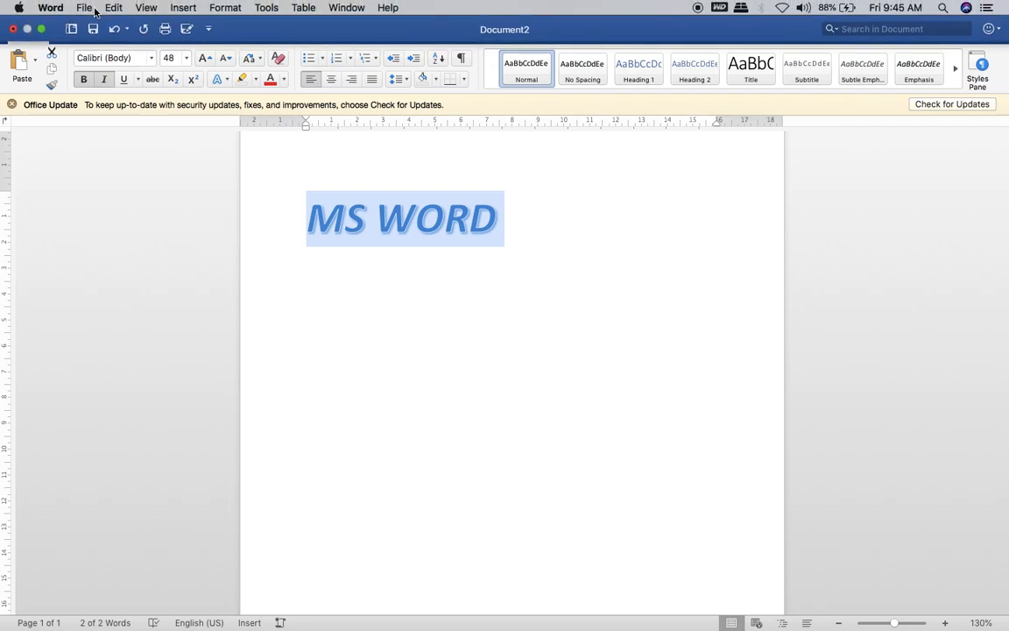
- Save the document to the Desktop as MS WORD1 in Word Document (.docx) format, without replacing the existing MS WORD file
{"action": "left_click", "coordinate": [84, 8]}
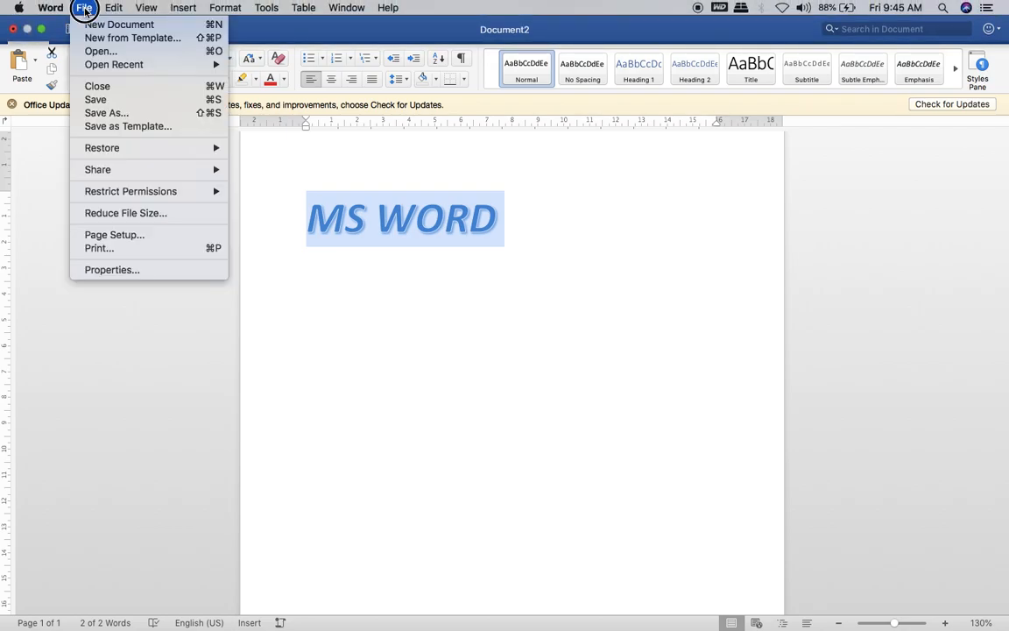
{"action": "left_click", "coordinate": [98, 103]}
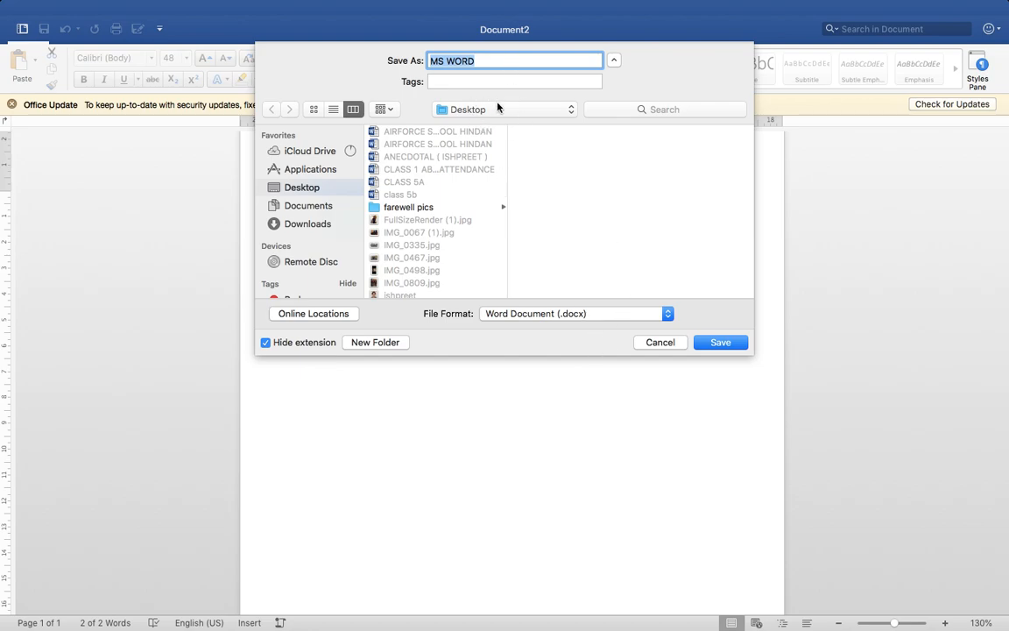
{"action": "left_click", "coordinate": [706, 343]}
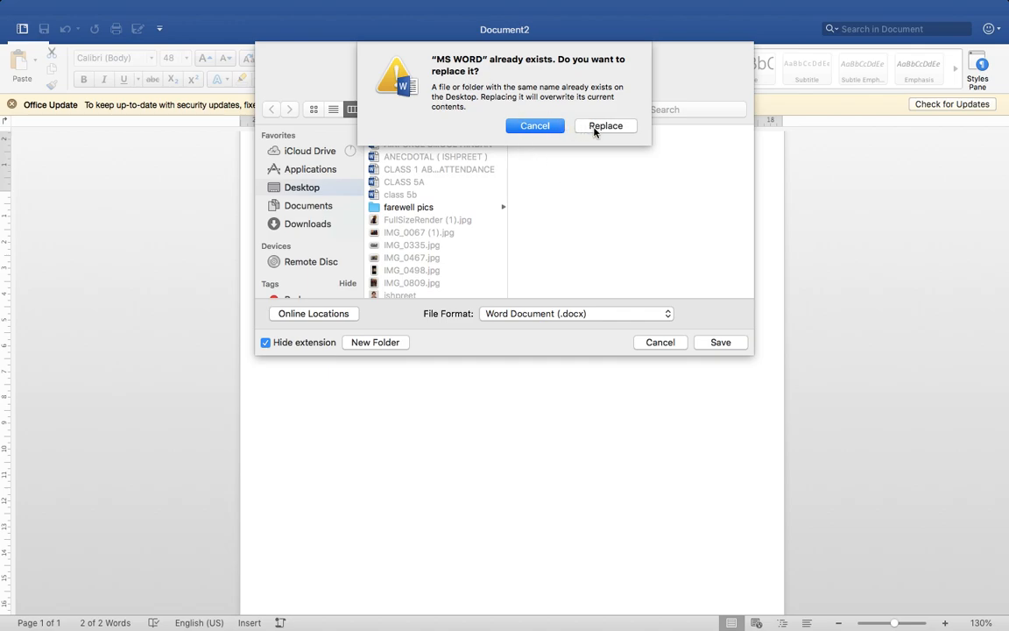
{"action": "left_click", "coordinate": [535, 126]}
{"action": "left_click", "coordinate": [500, 63]}
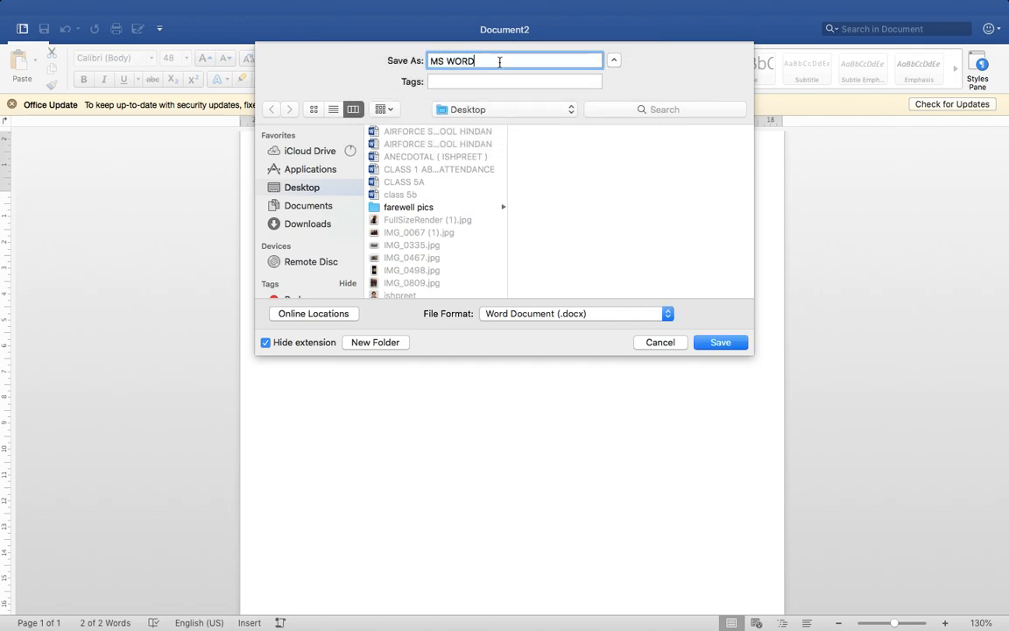
{"action": "type", "text": "1"}
{"action": "left_click", "coordinate": [721, 344]}
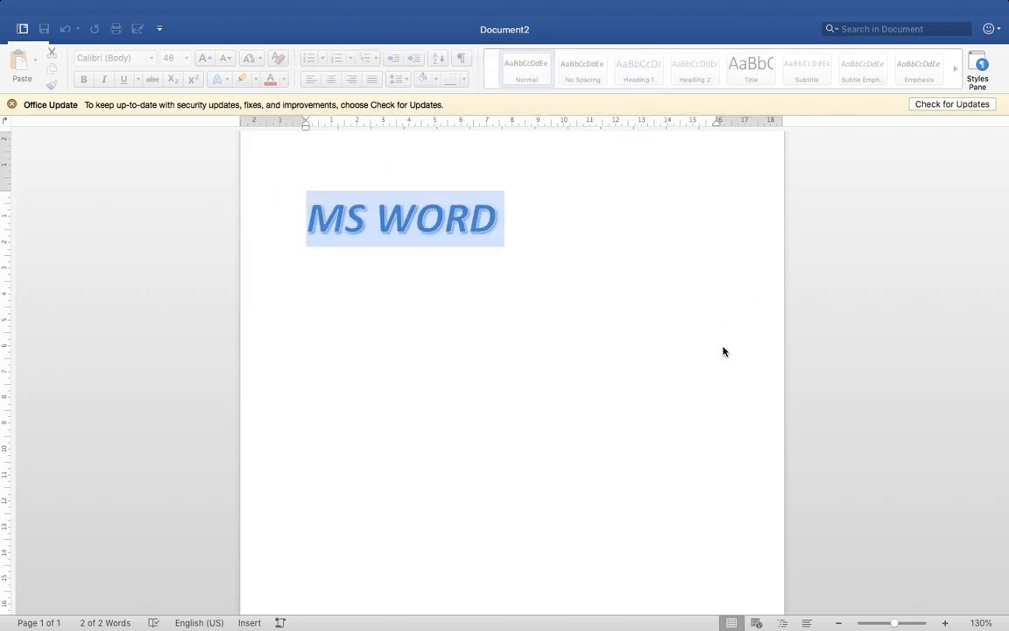
{"action": "mouse_move", "coordinate": [85, 4]}
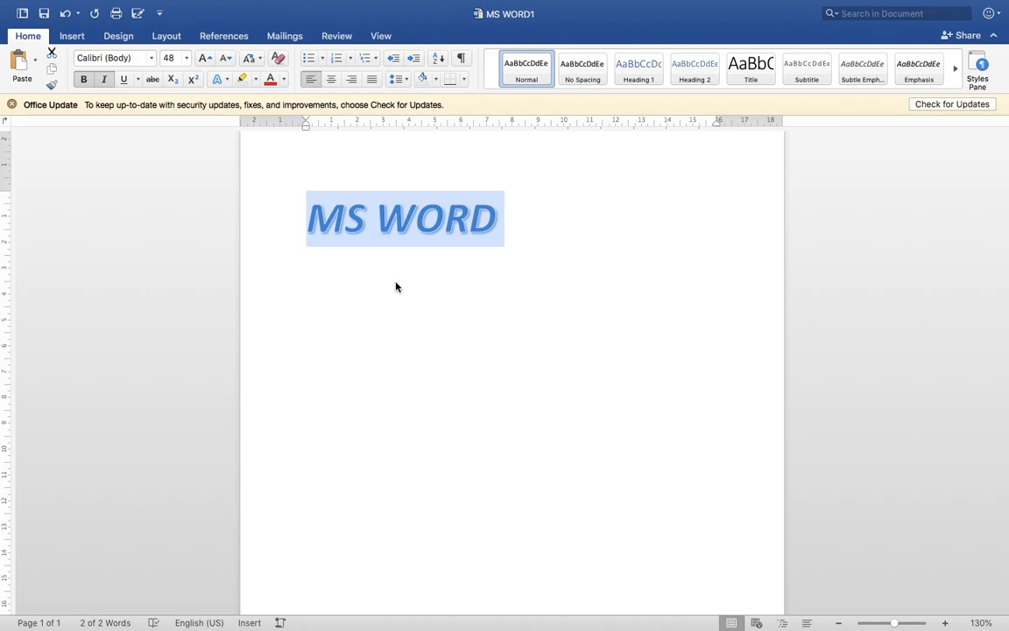
{"action": "mouse_move", "coordinate": [828, 5]}
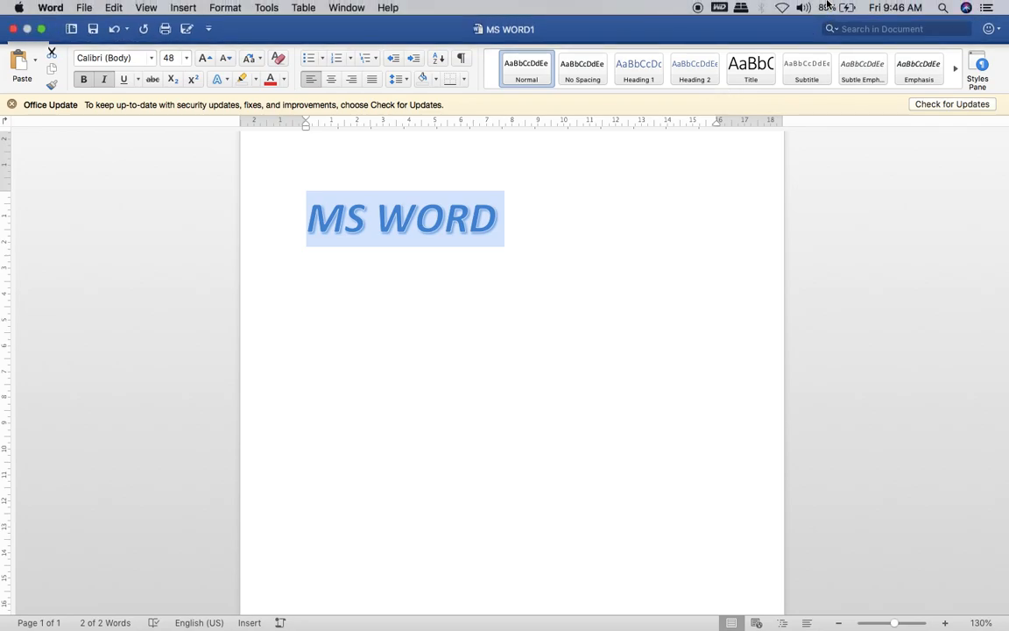